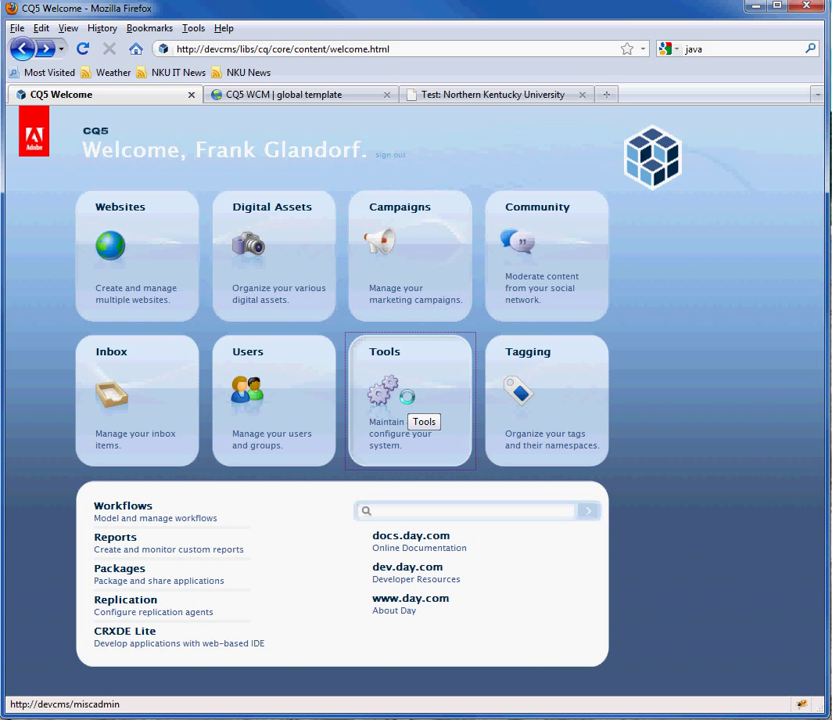
# Open the News scaffold page from the nku-news scaffolding folder in the Tools console.
pyautogui.click(402, 398)
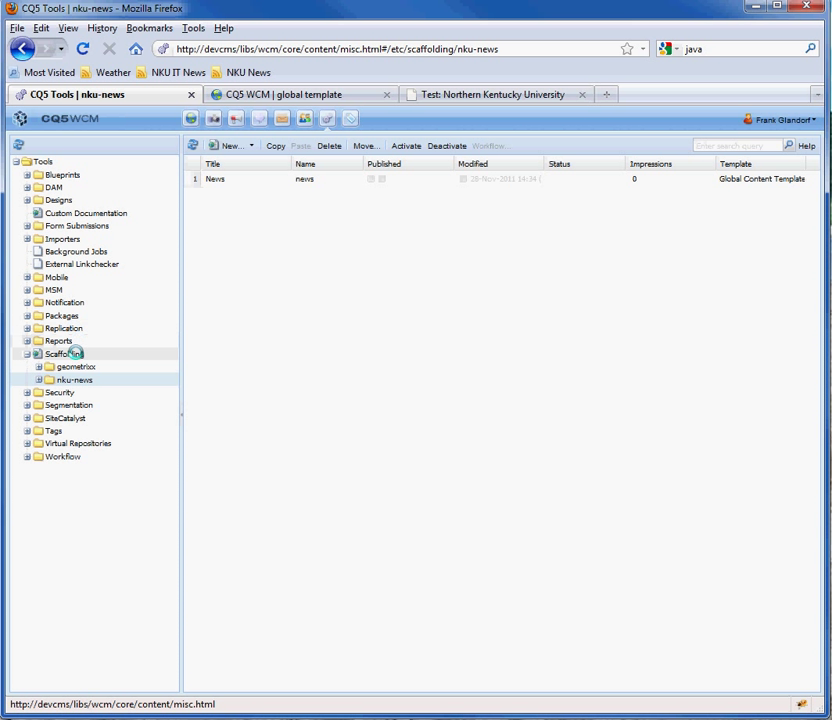
pyautogui.click(72, 354)
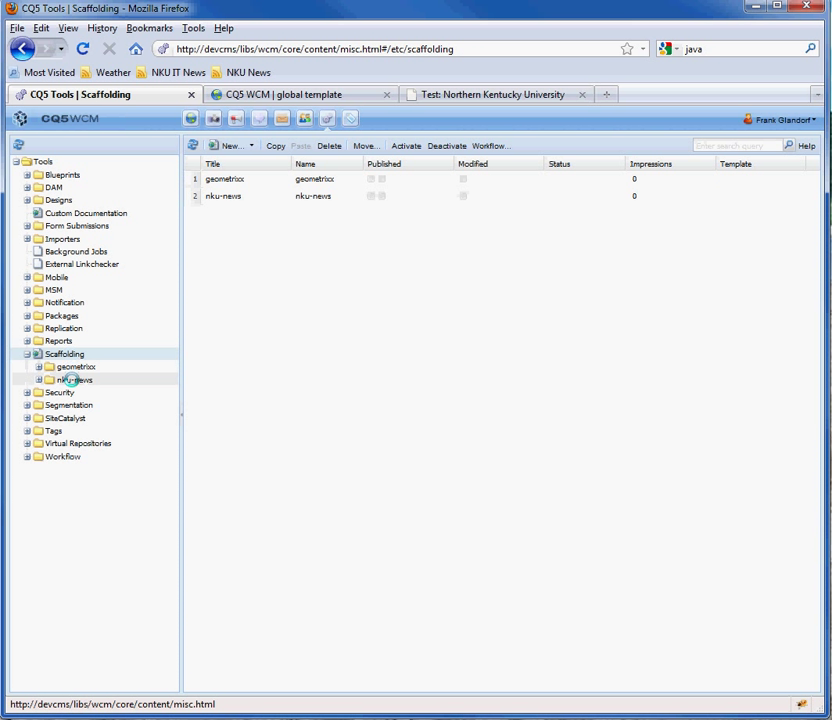
pyautogui.click(71, 380)
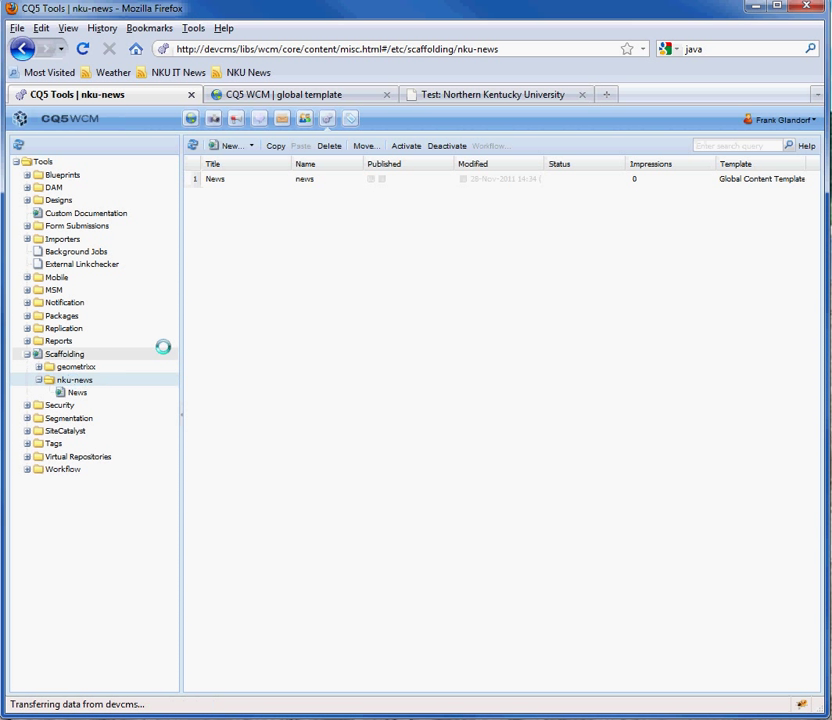
pyautogui.rightClick(217, 179)
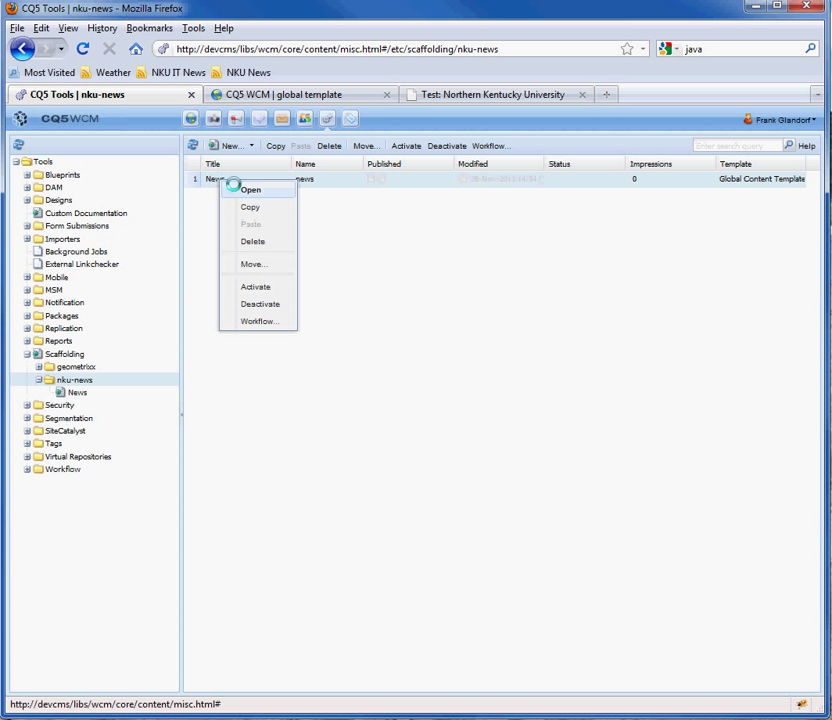
pyautogui.click(249, 190)
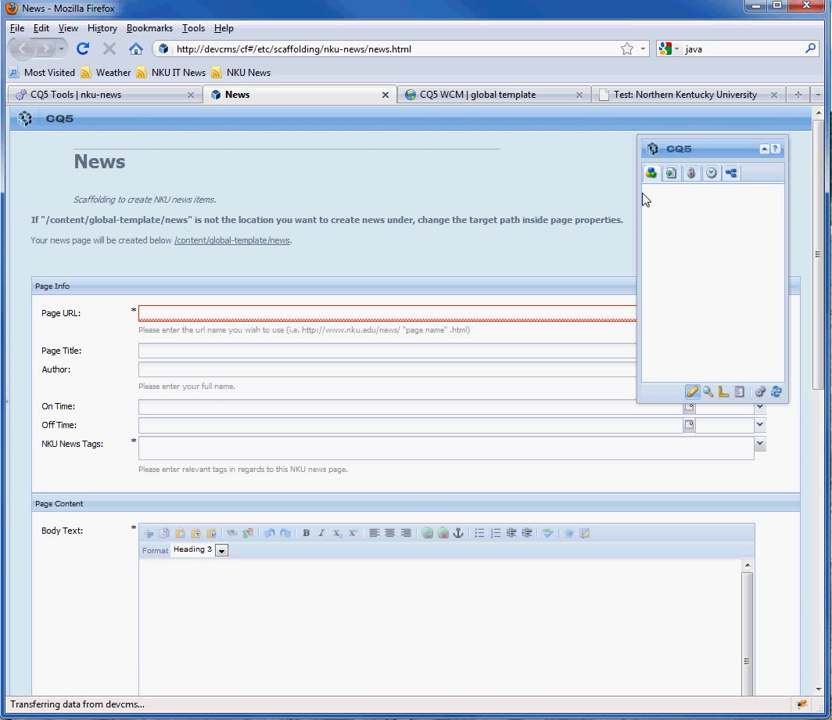
# Examine the News scaffold's page properties, including its target template and target path, and close them without changes.
pyautogui.click(670, 175)
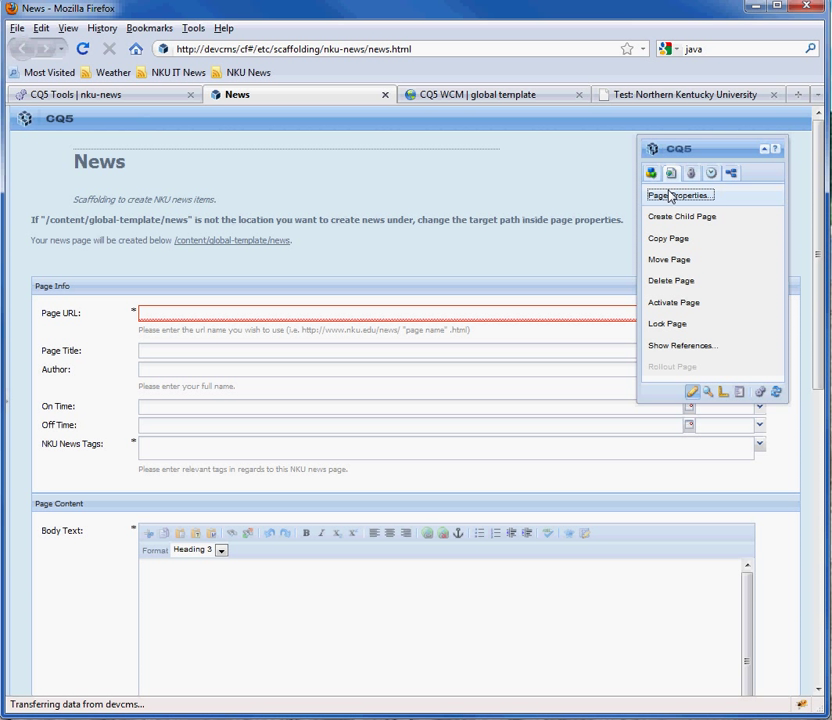
pyautogui.click(670, 196)
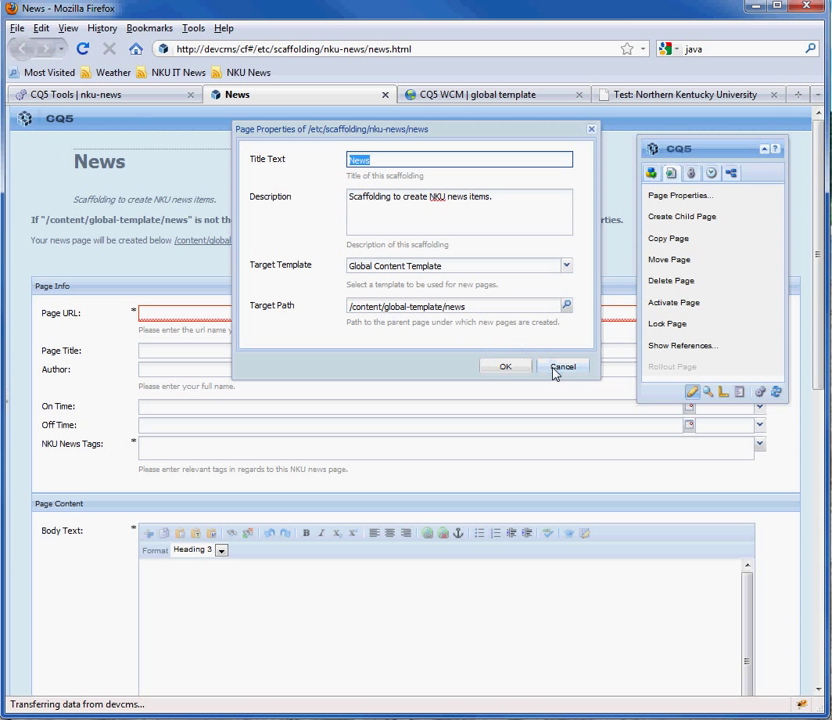
pyautogui.click(556, 371)
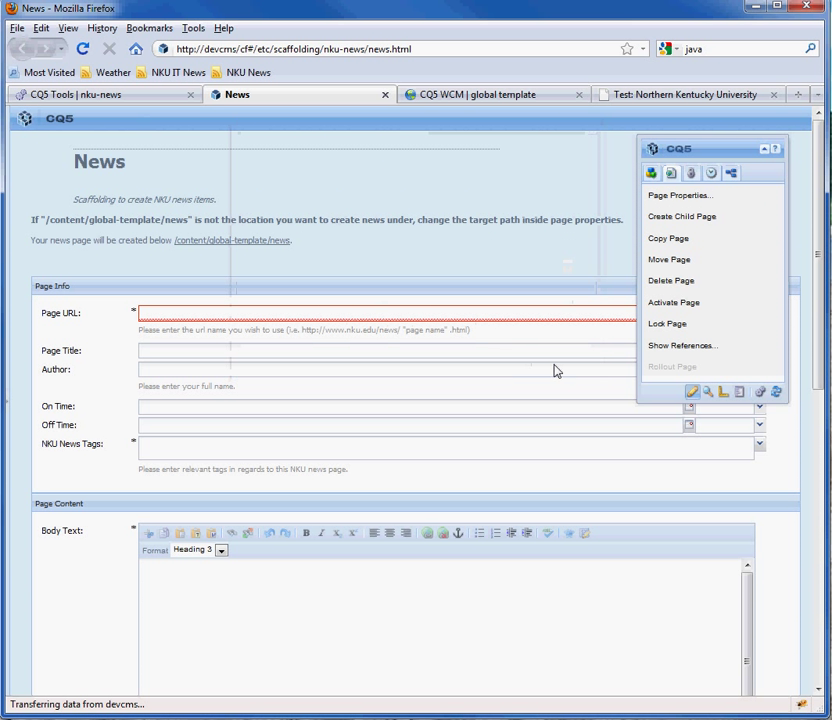
# Enter news01 as the page URL, news 01 as the page title, and the author's name.
pyautogui.click(199, 318)
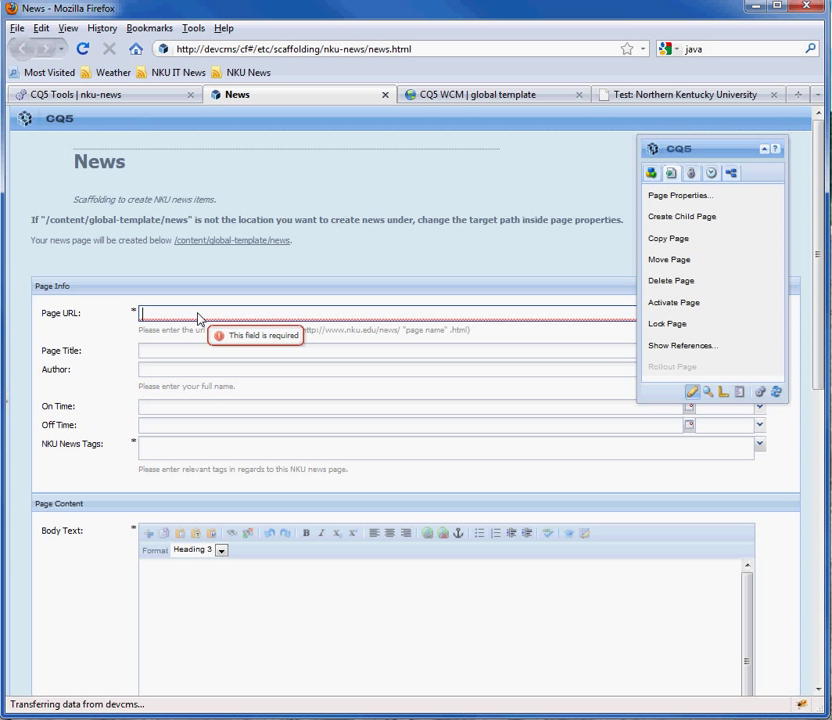
pyautogui.write('news01')
pyautogui.press('Tab')
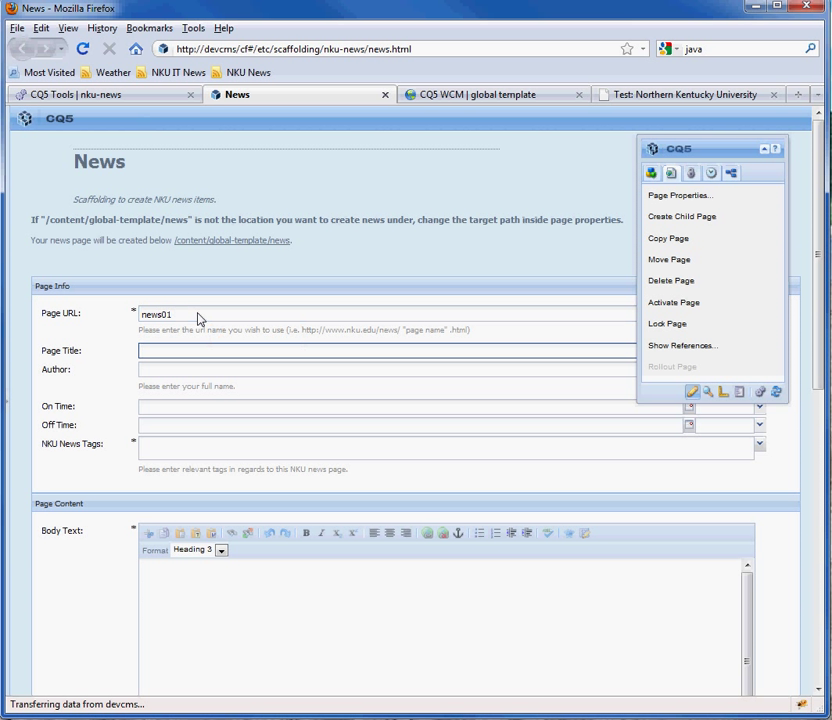
pyautogui.write('news 01')
pyautogui.press('Tab')
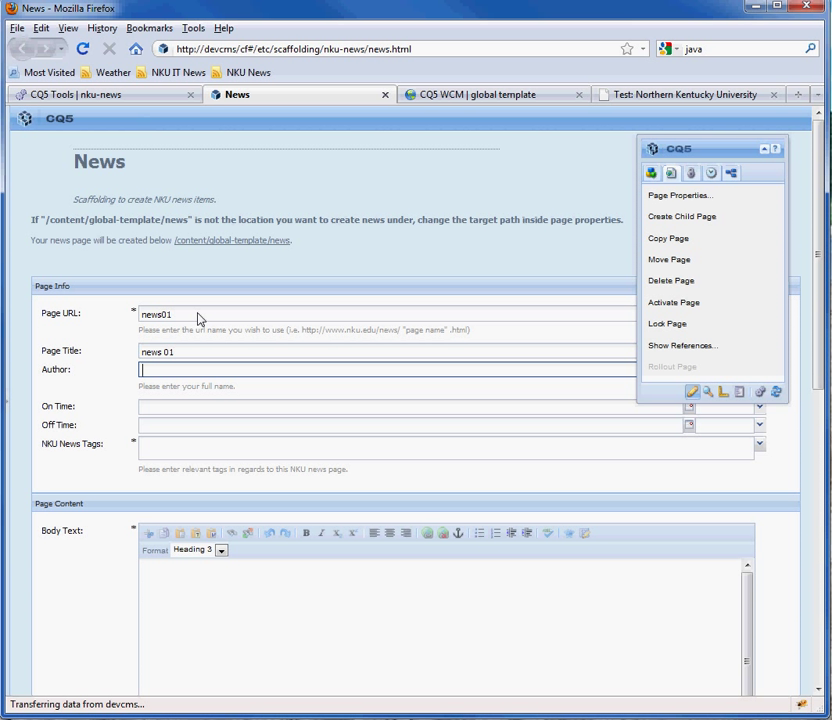
pyautogui.write('joe')
pyautogui.press('Tab')
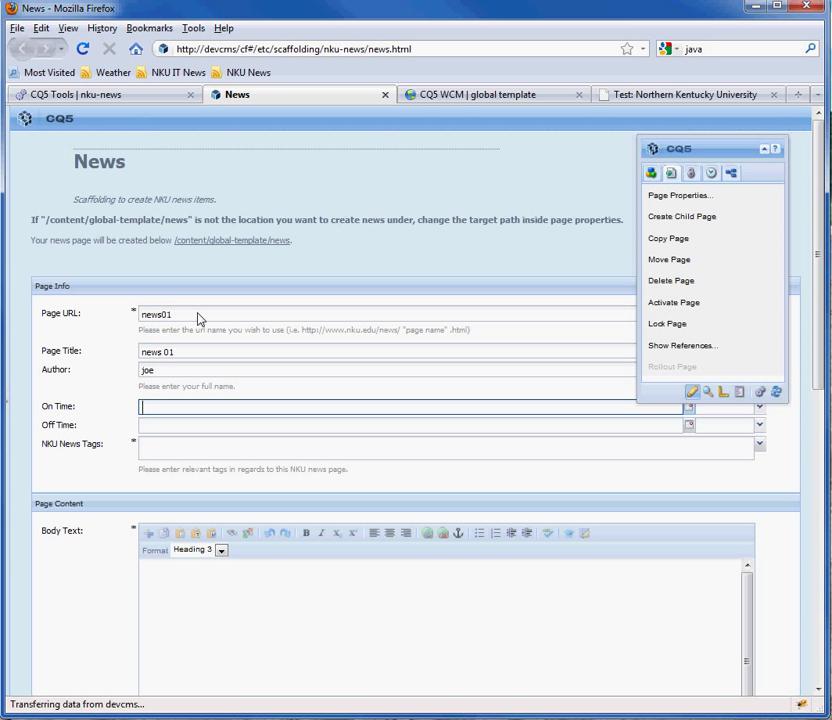
# Set the news page's On Time to 11/01/11 at 12:00 AM.
pyautogui.write('11/01/11')
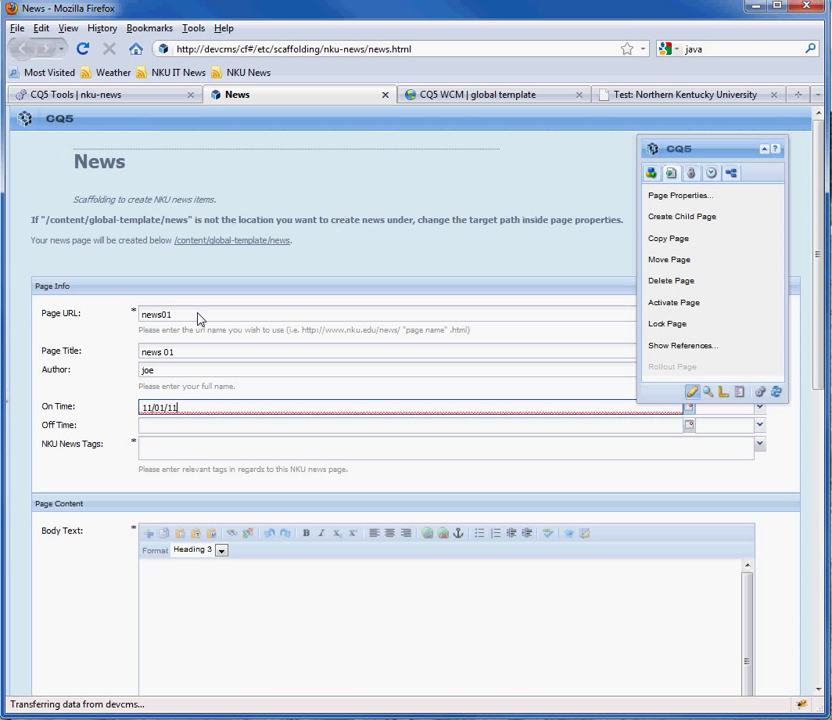
pyautogui.press('Tab')
pyautogui.press('Down')
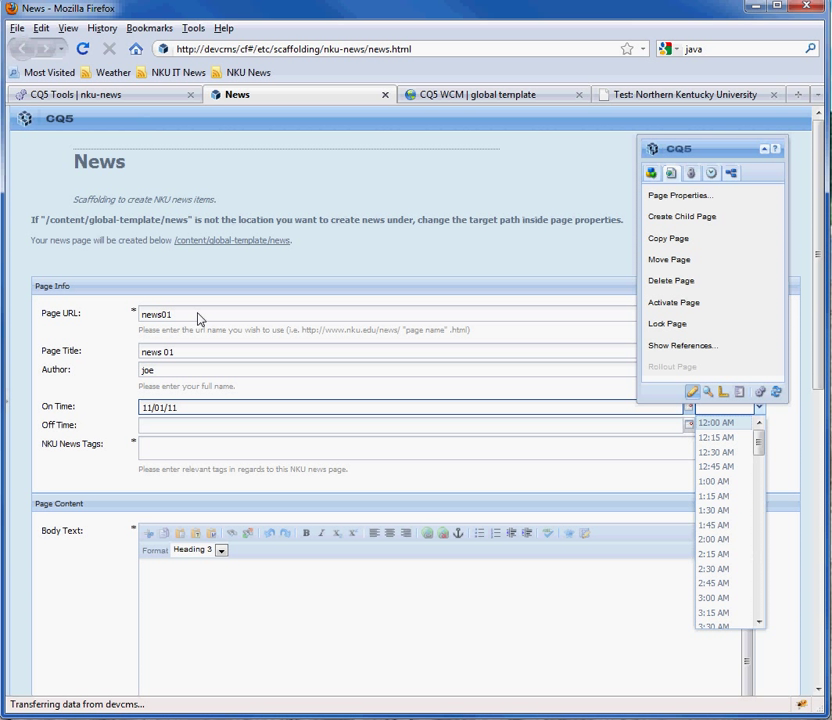
pyautogui.press('Return')
pyautogui.press('Tab')
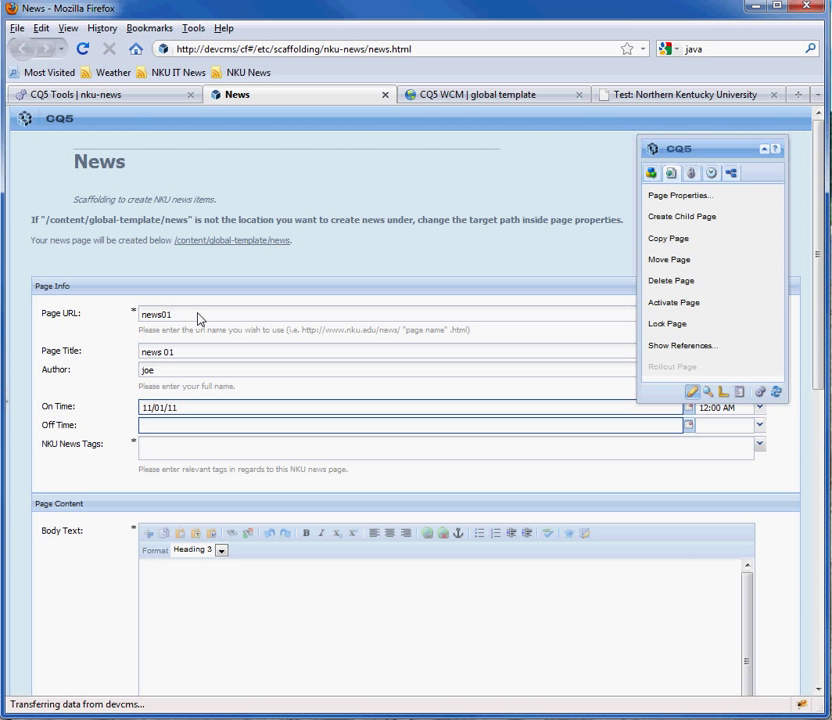
# Set the news page's Off Time to 11/30/11 at 12:00 AM.
pyautogui.write('11/30/')
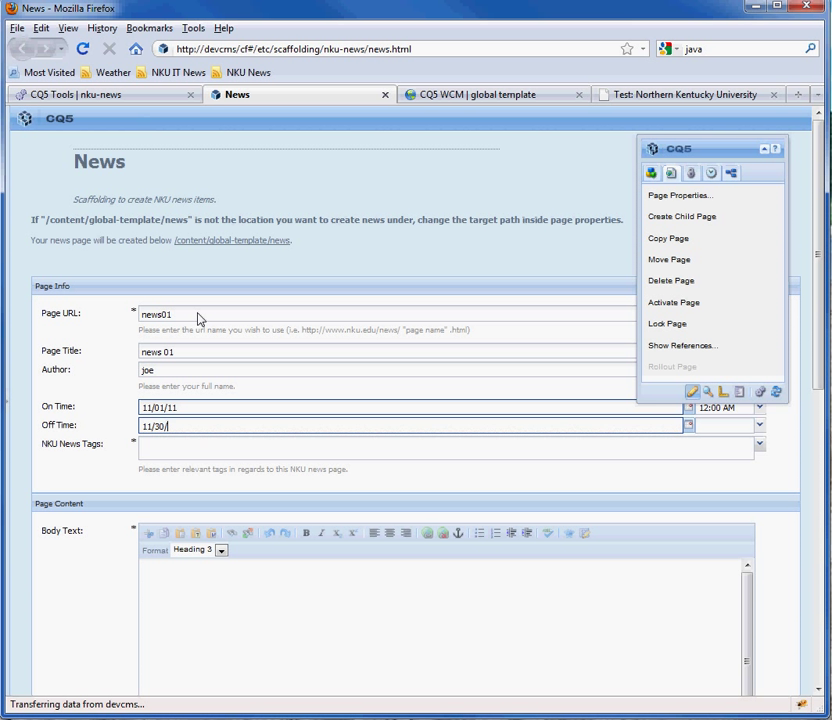
pyautogui.write('11')
pyautogui.press('Tab')
pyautogui.press('Down')
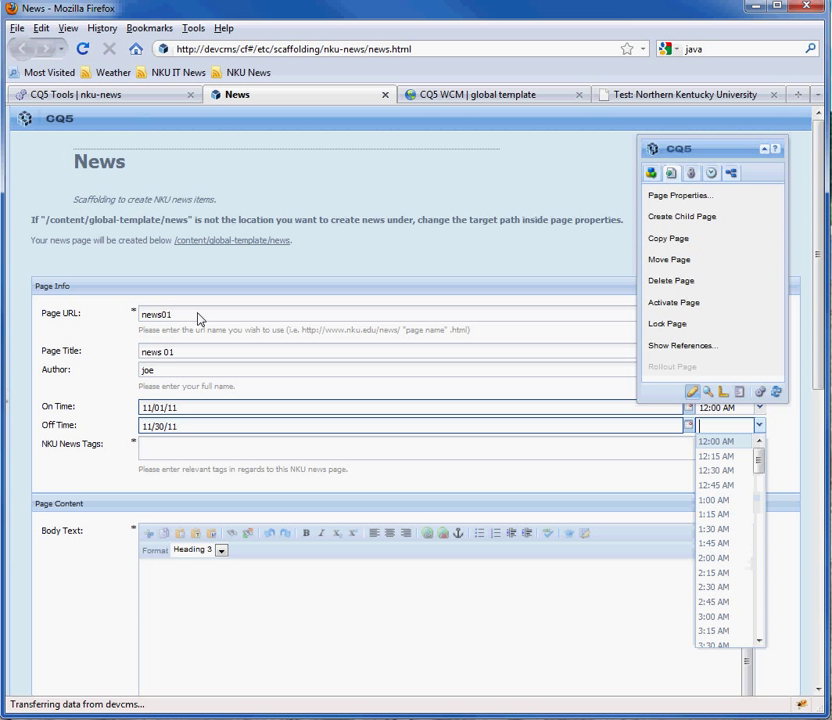
pyautogui.press('Return')
pyautogui.press('Tab')
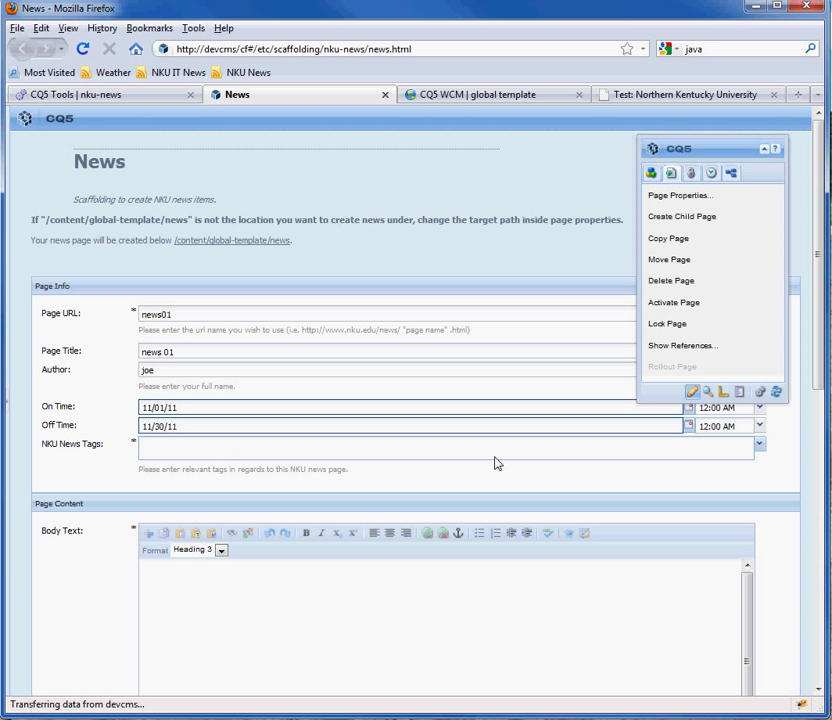
# Tag the page with President from the NKU News namespace and enter "Happy Thanksgiving!" as the body text.
pyautogui.click(760, 444)
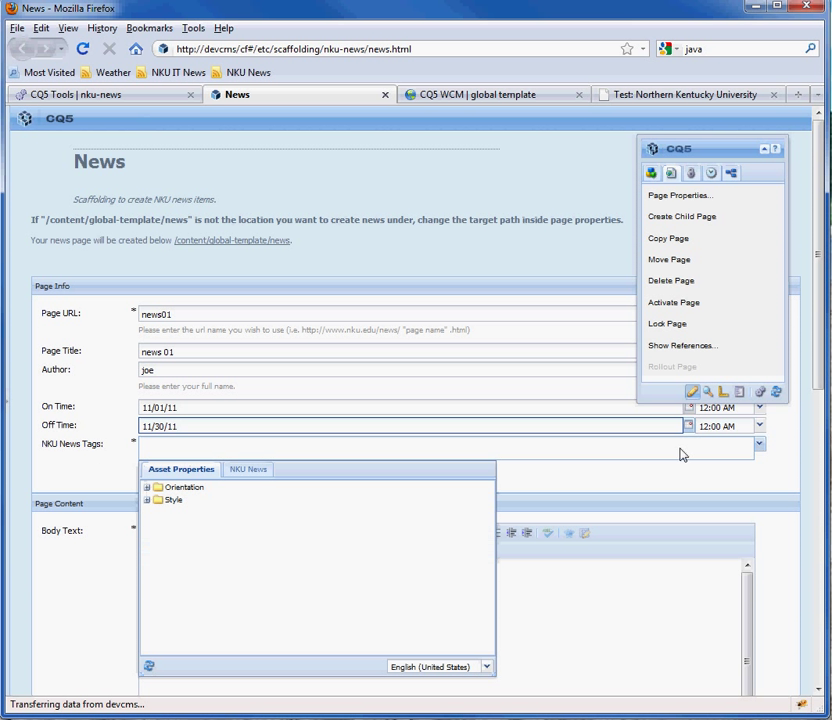
pyautogui.click(243, 470)
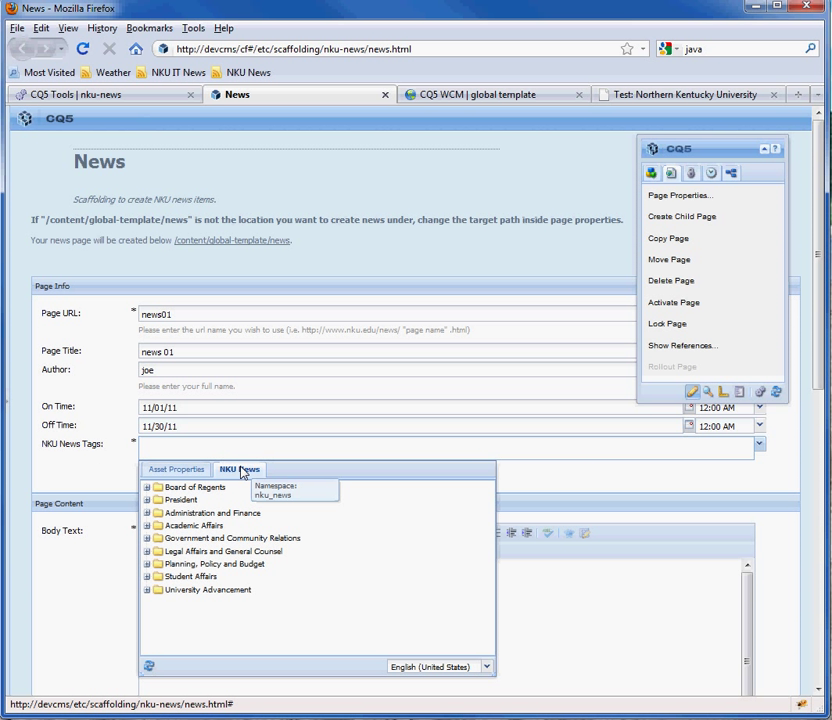
pyautogui.click(183, 502)
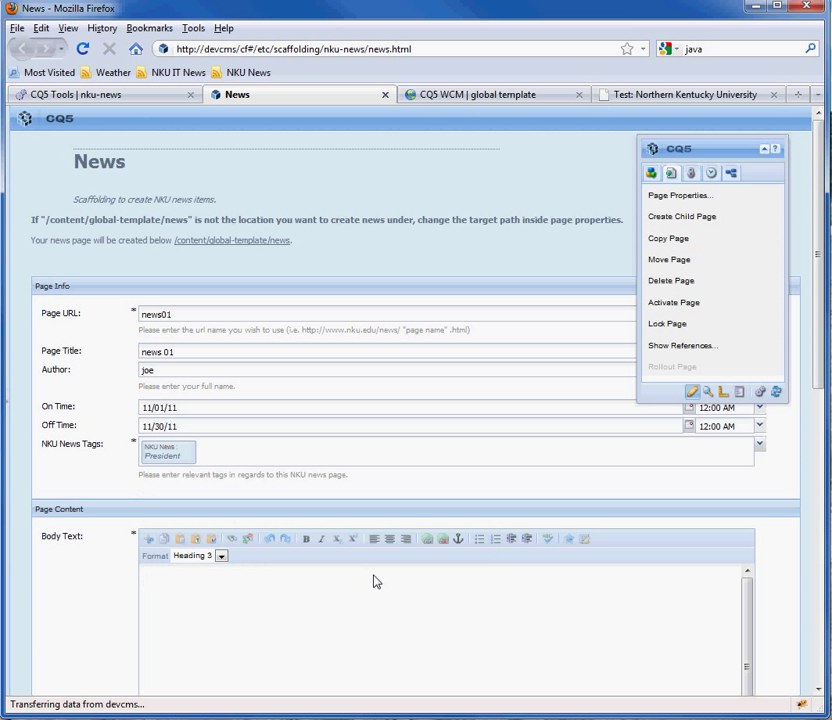
pyautogui.click(200, 606)
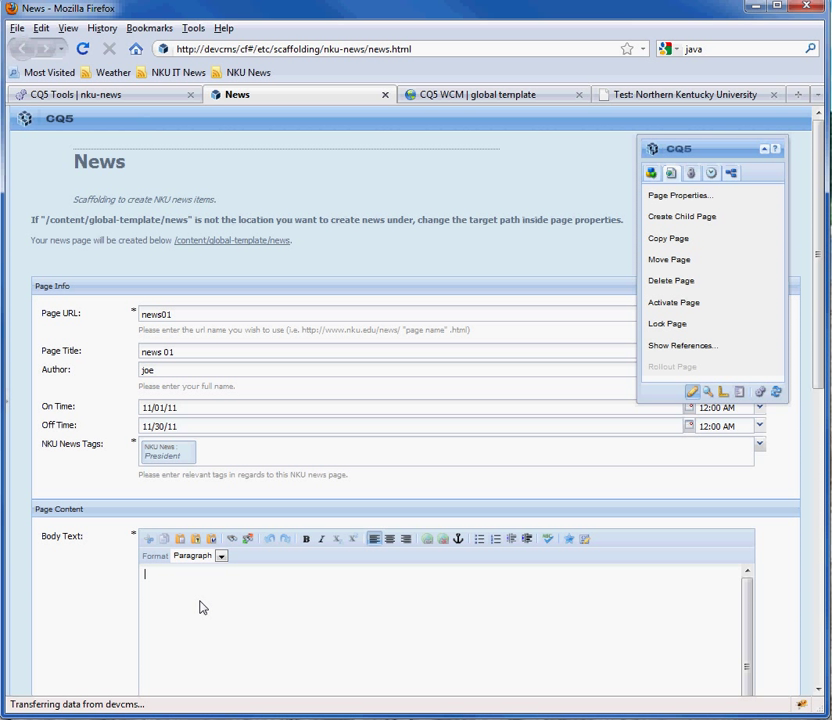
pyautogui.write('Happy Thanksgiving!')
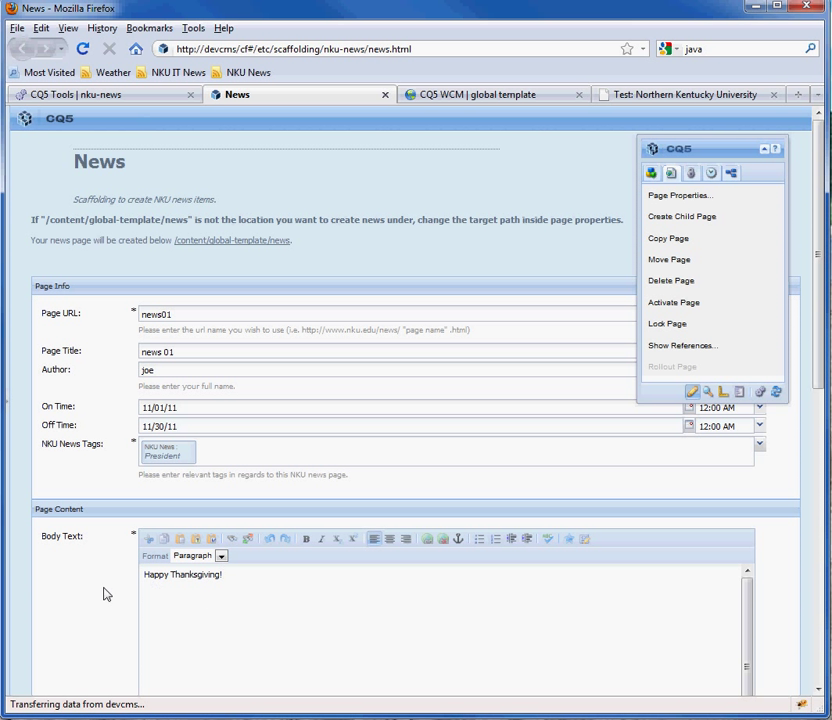
# Add the portrait of the man in the blue shirt from the asset finder as the page image.
pyautogui.scroll(-5, 106, 594)
pyautogui.scroll(-3, 87, 579)
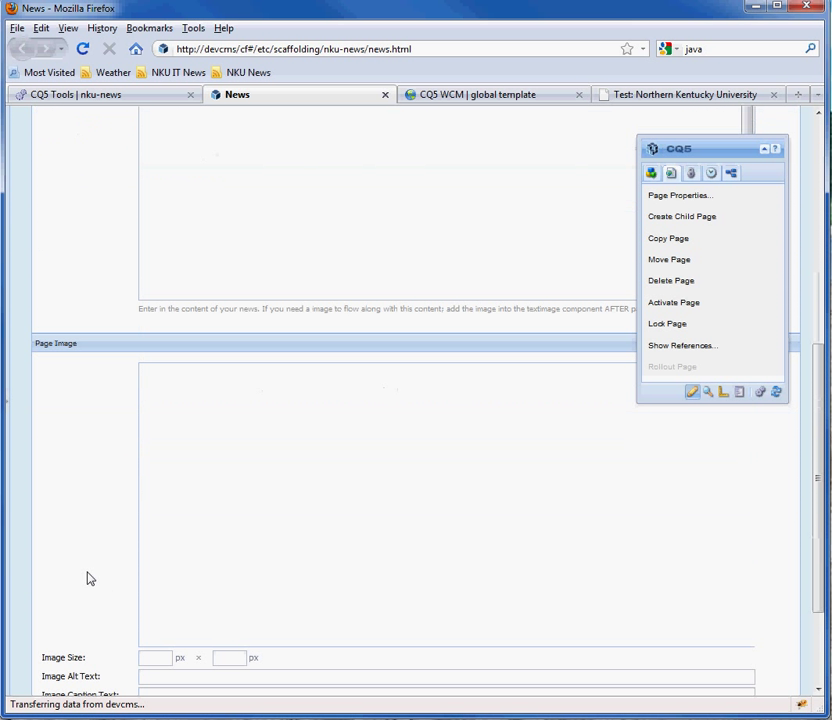
pyautogui.click(8, 408)
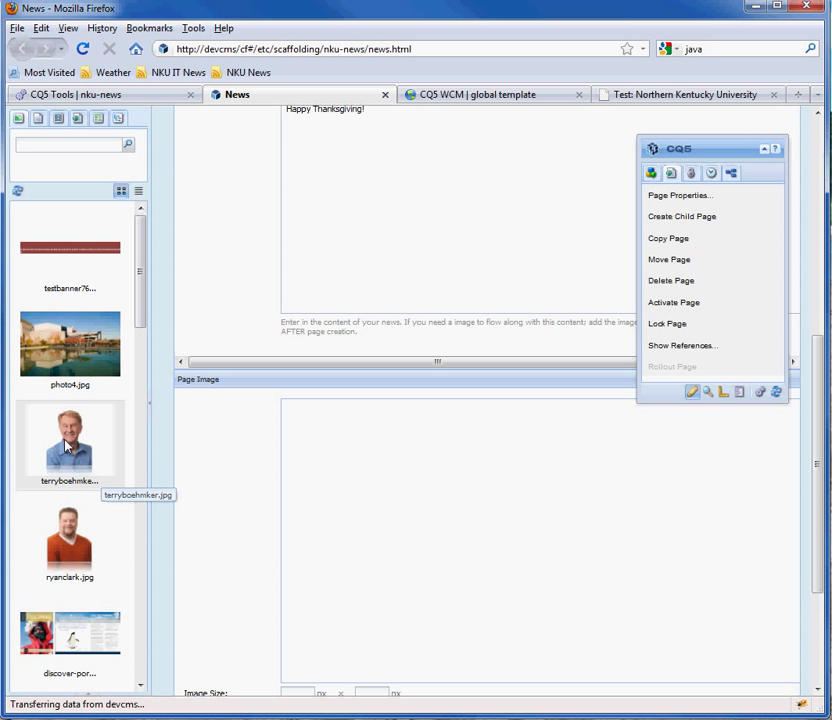
pyautogui.moveTo(70, 450); pyautogui.dragTo(346, 478)
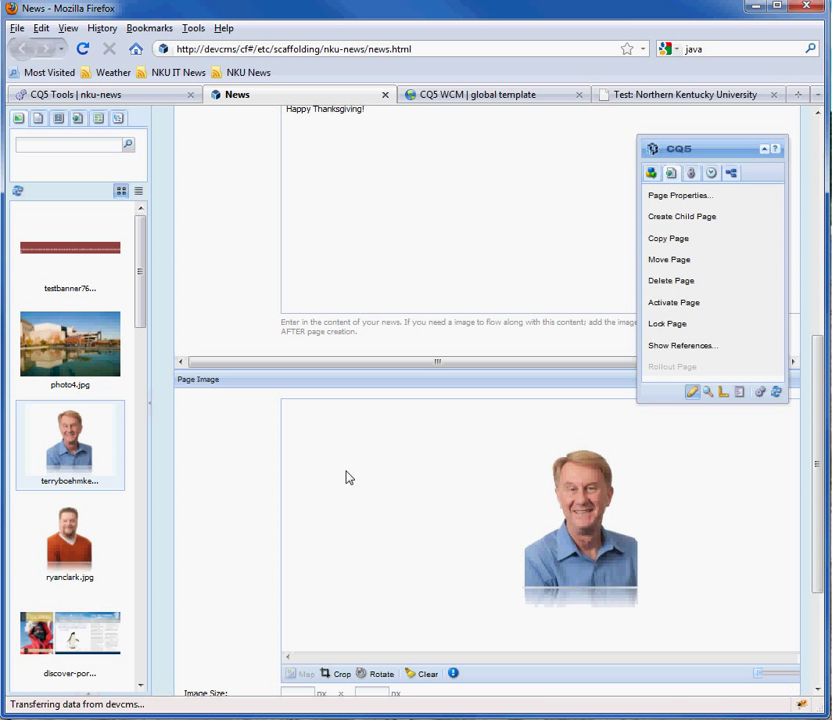
pyautogui.click(148, 408)
# Enter the pictured person's first name as the image's alt text and caption text, and create the news page.
pyautogui.scroll(-3, 127, 436)
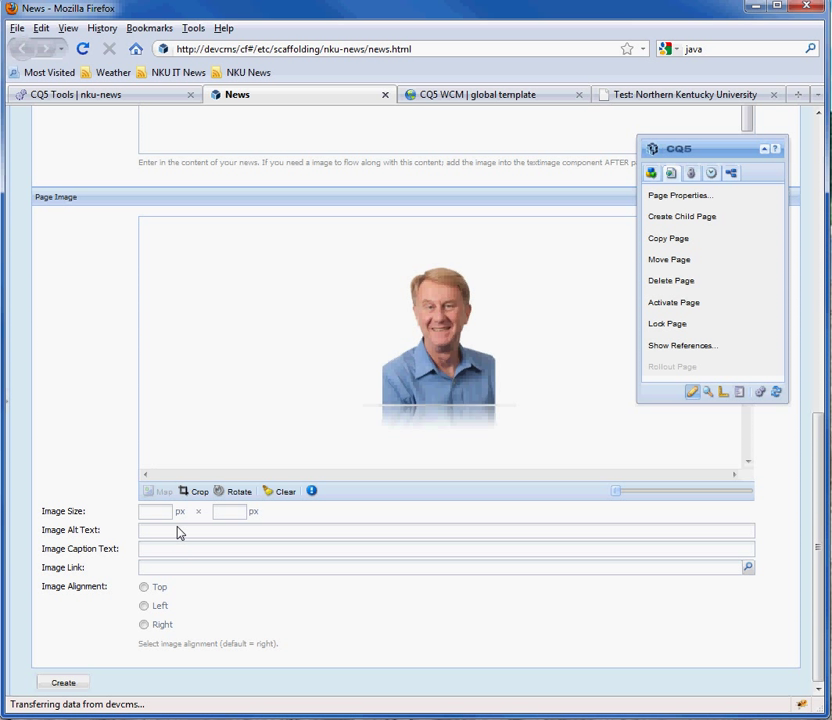
pyautogui.click(176, 537)
pyautogui.write('terry')
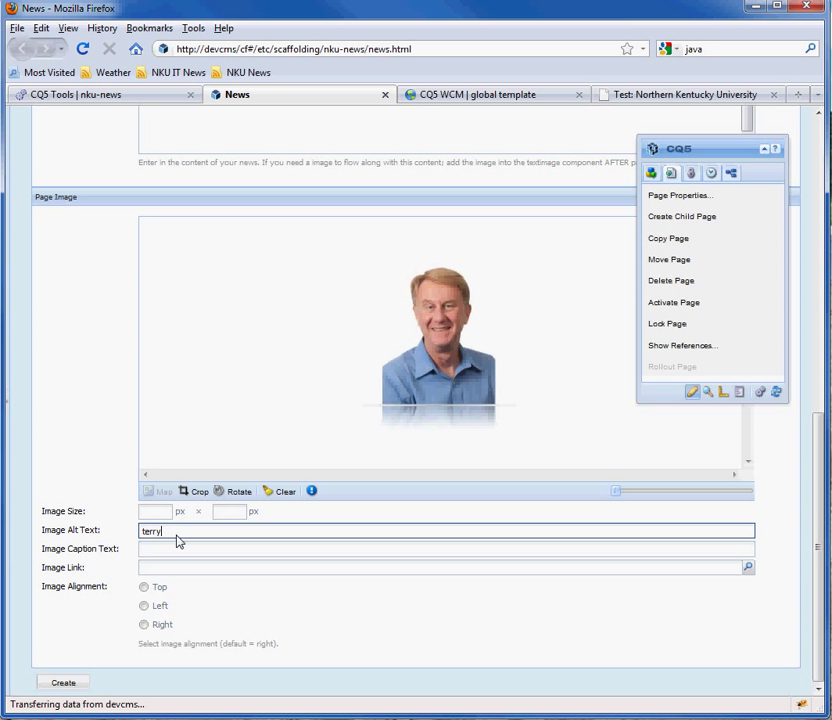
pyautogui.press('Tab')
pyautogui.write('terry')
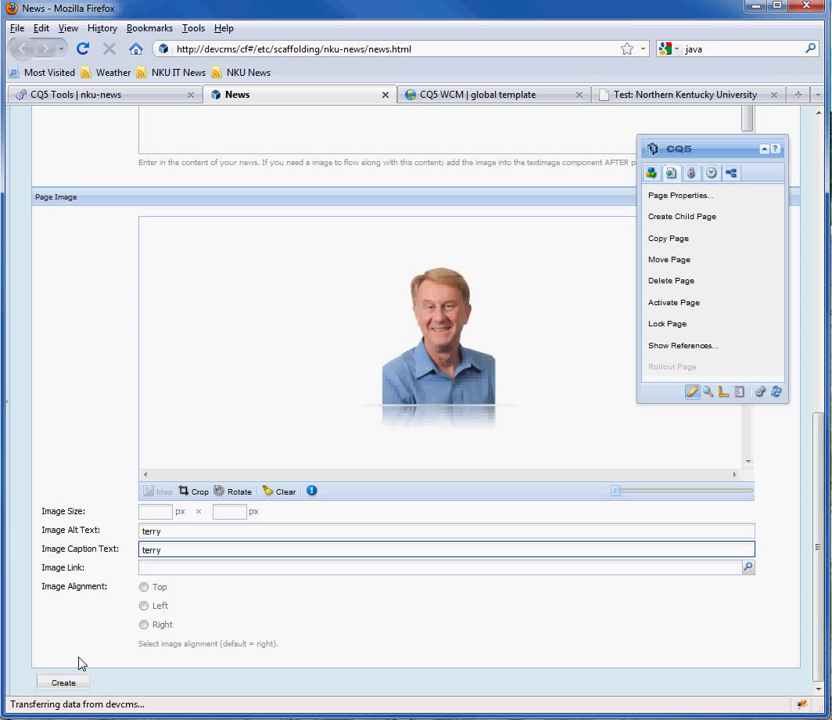
pyautogui.click(63, 684)
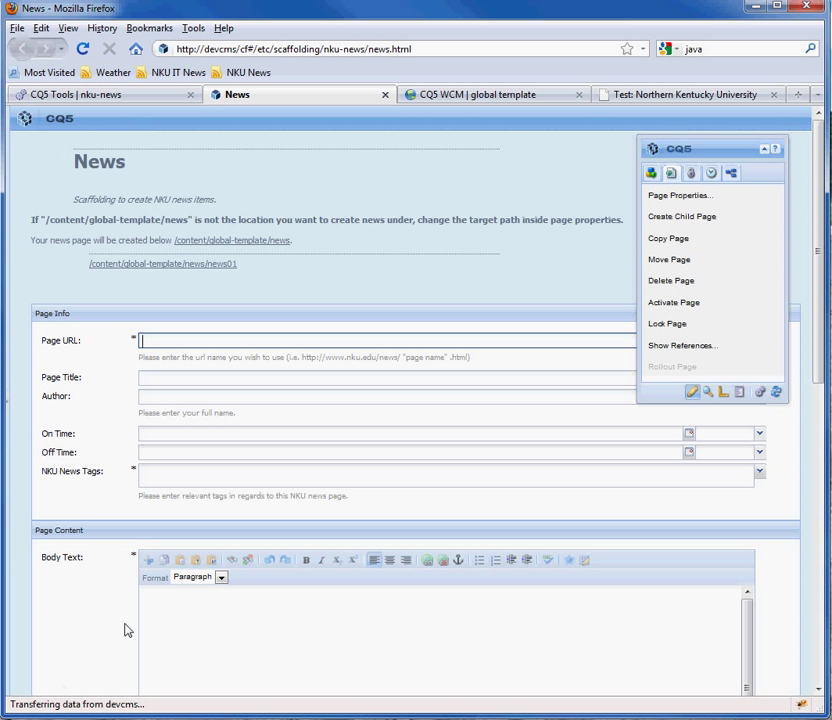
# View the newly created news01 page from its link and close it.
pyautogui.click(147, 266)
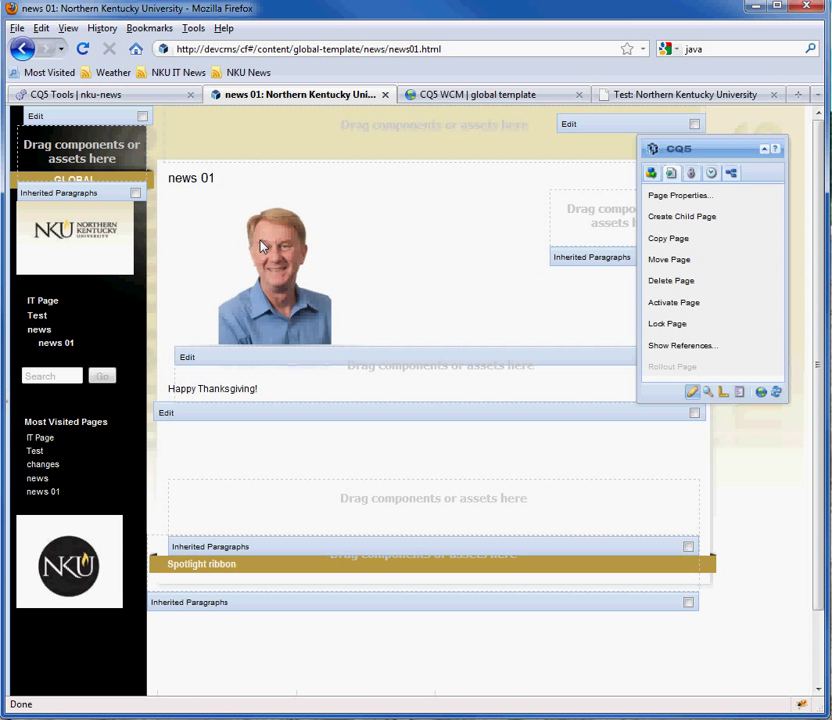
pyautogui.click(385, 94)
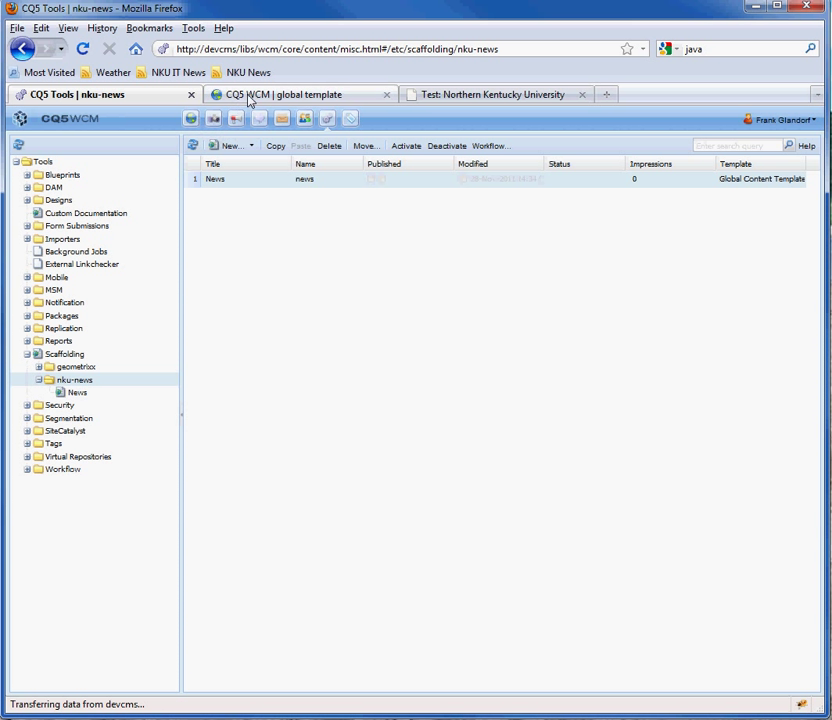
# Inspect the On/Off Time in the page properties of news02 under the global template's news section, and accept the dialog.
pyautogui.click(251, 96)
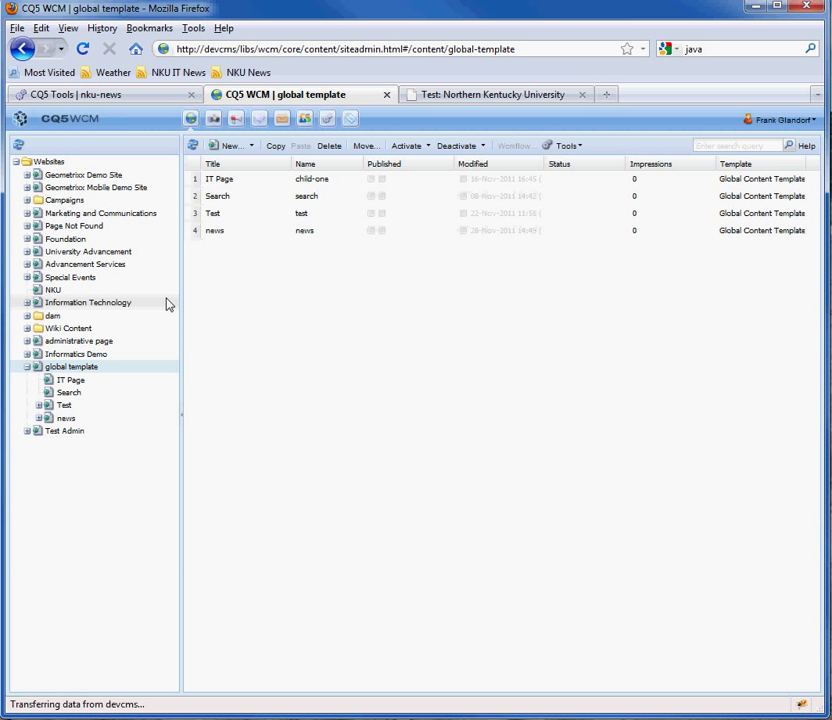
pyautogui.click(66, 420)
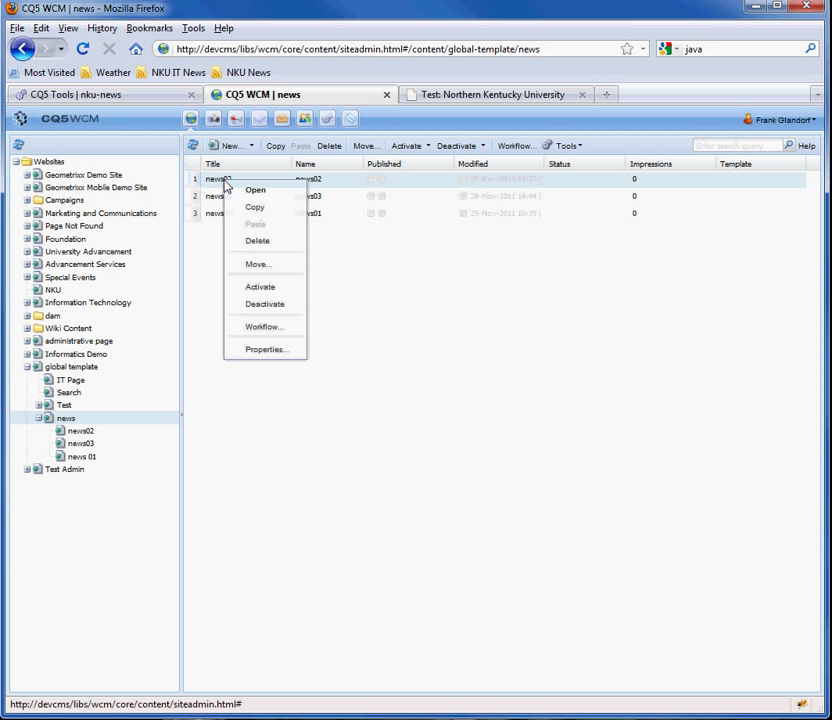
pyautogui.click(265, 350)
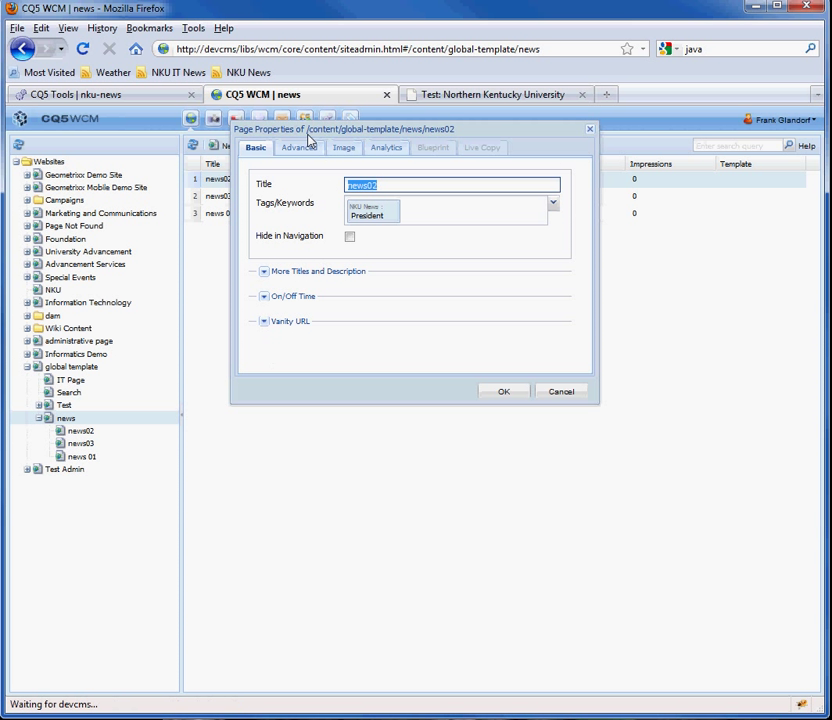
pyautogui.click(264, 296)
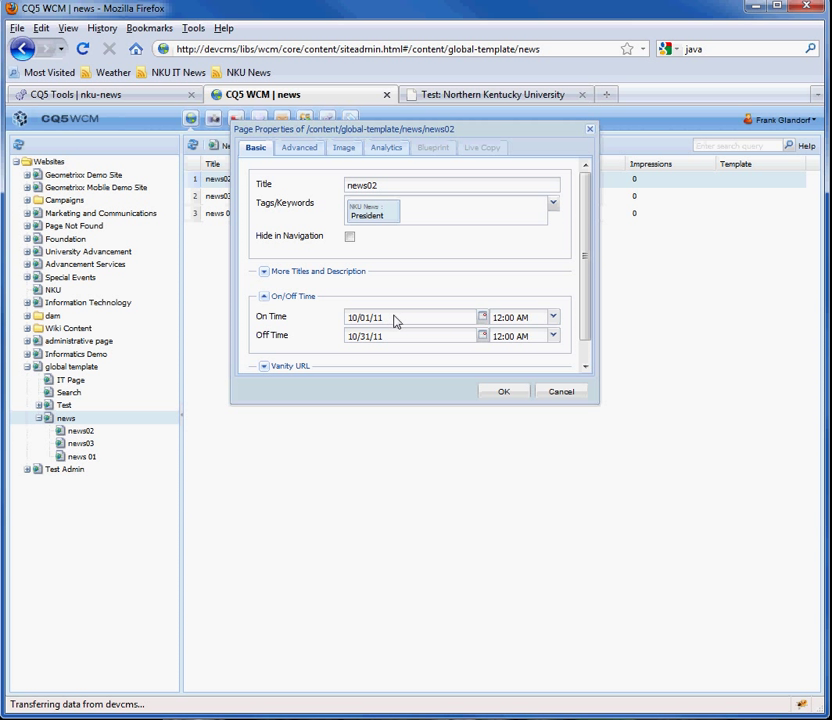
pyautogui.click(502, 394)
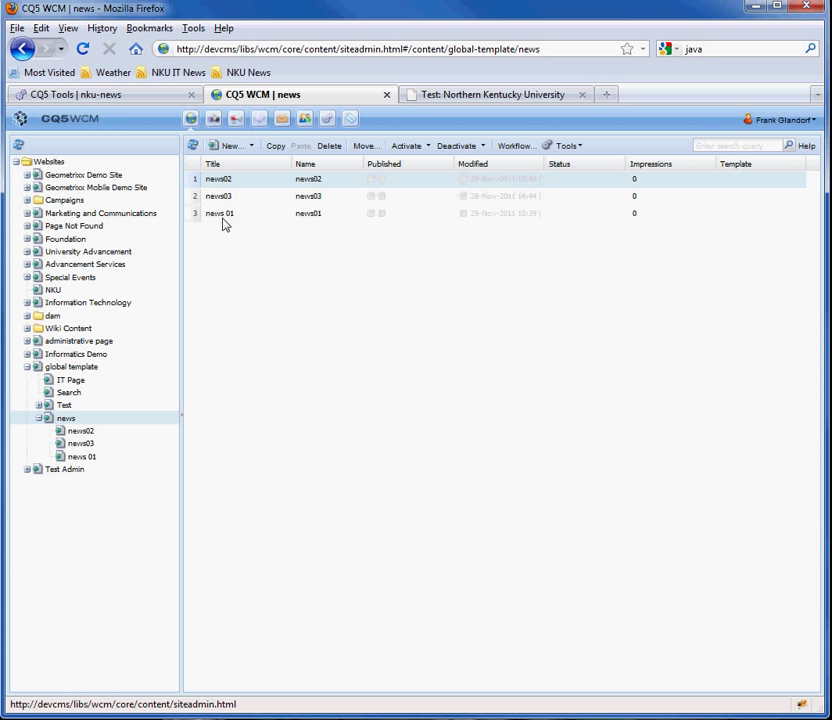
# Add the NKU News Search component to the main content area directly below the title of the Test page.
pyautogui.click(478, 96)
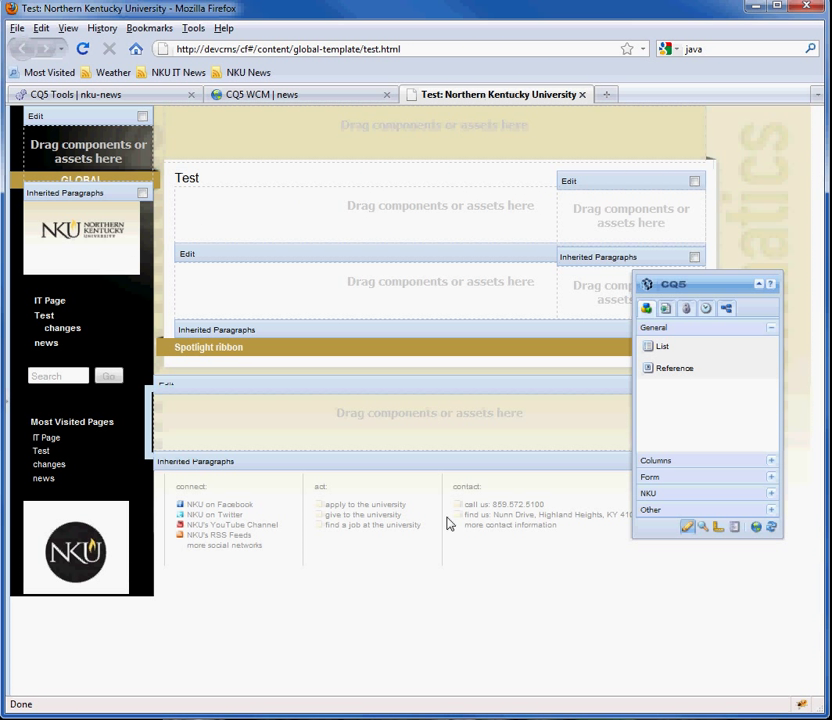
pyautogui.click(771, 497)
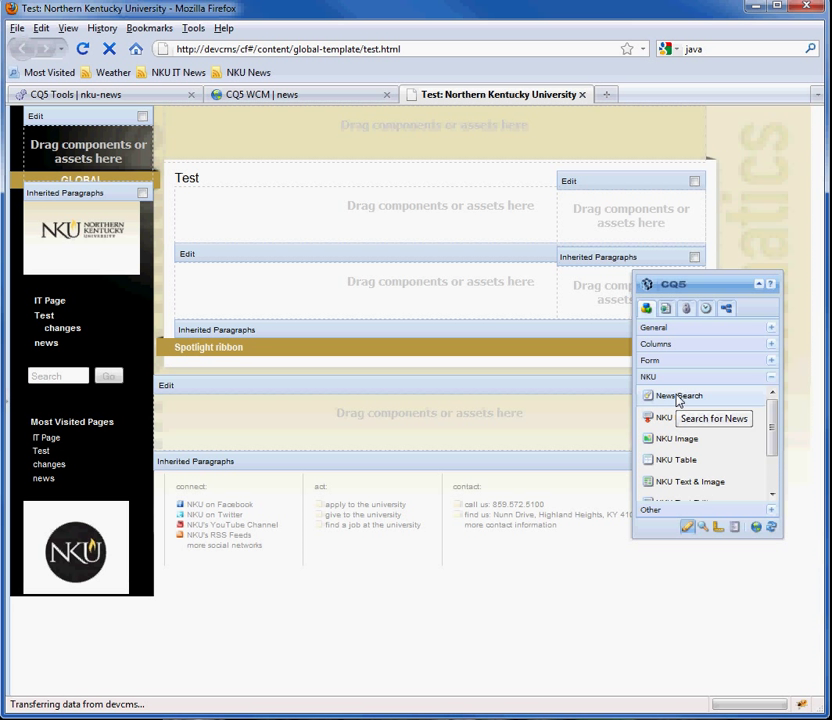
pyautogui.moveTo(680, 403); pyautogui.dragTo(275, 227)
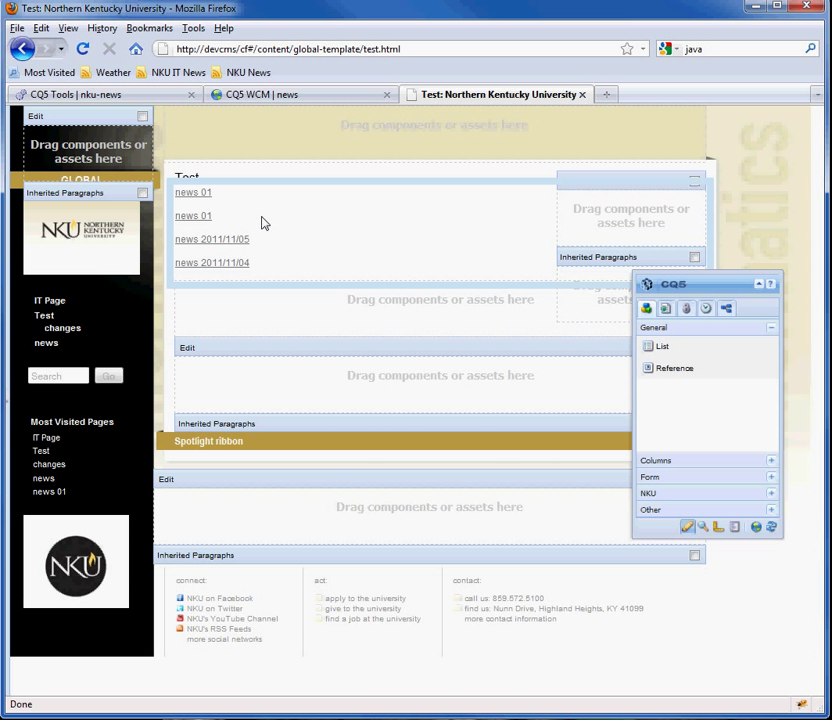
# Edit the News Search component and set its start path to /content/global-template/news.
pyautogui.rightClick(263, 222)
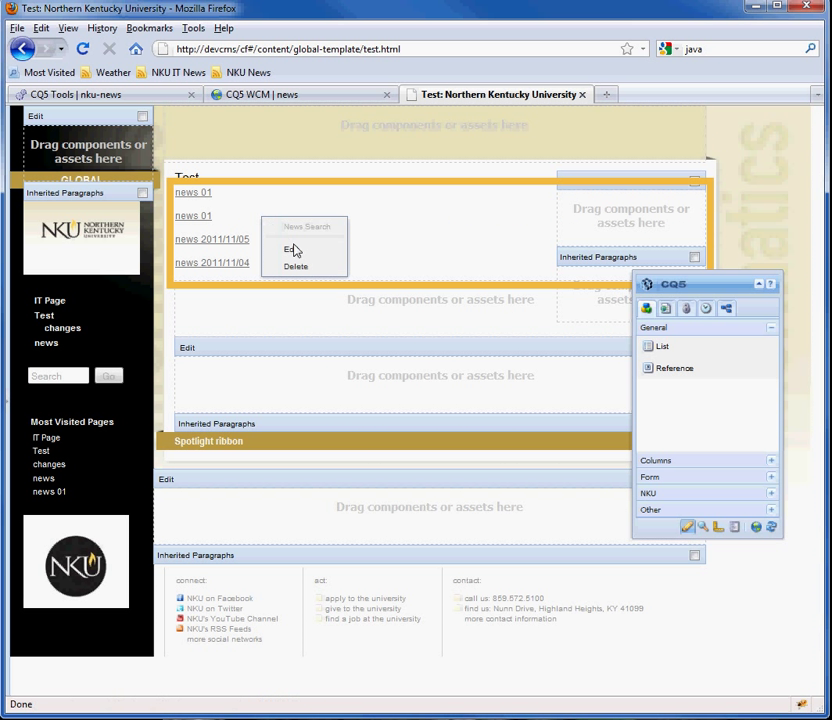
pyautogui.click(293, 257)
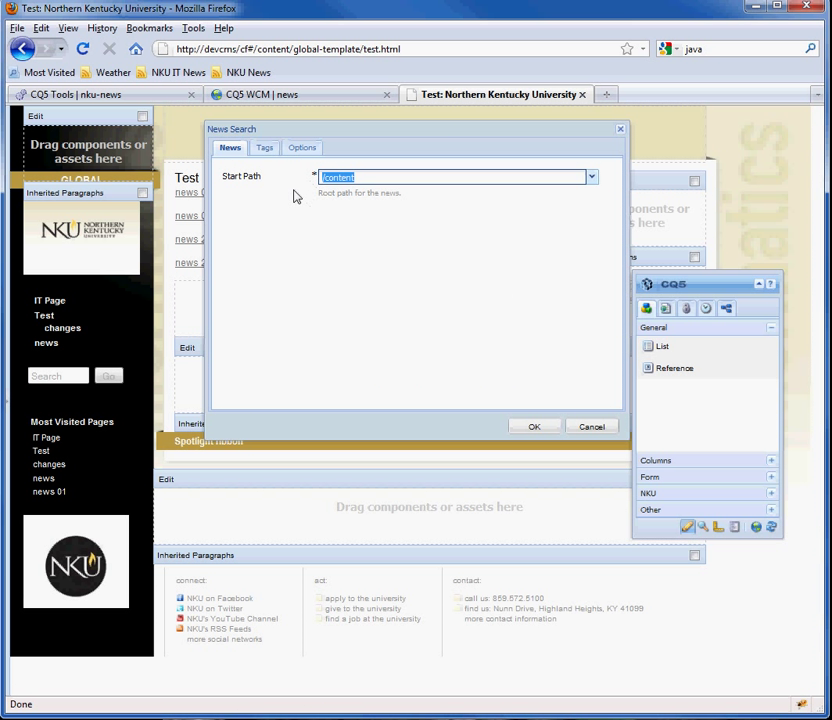
pyautogui.click(592, 178)
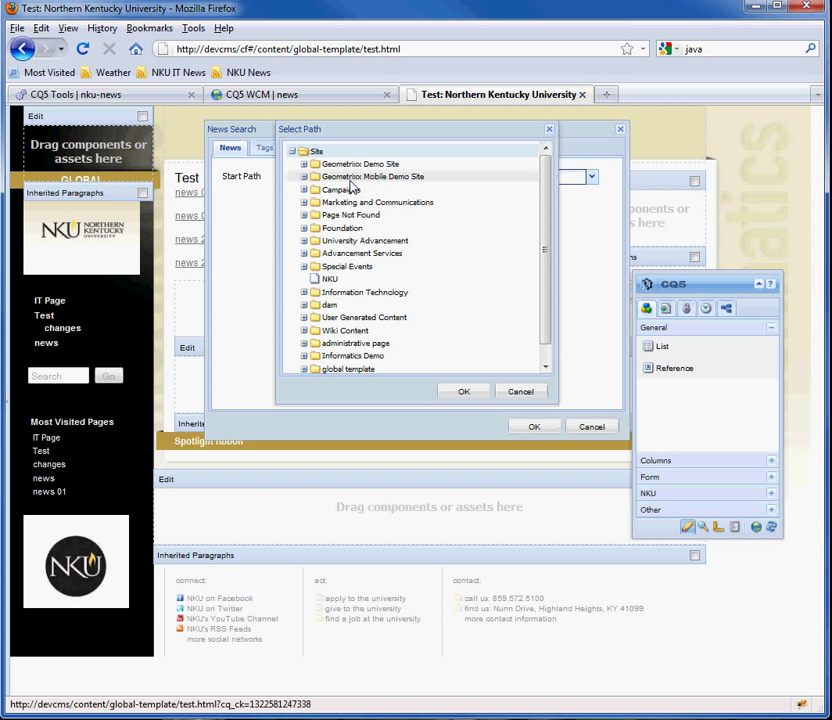
pyautogui.scroll(-1, 352, 180)
pyautogui.click(352, 353)
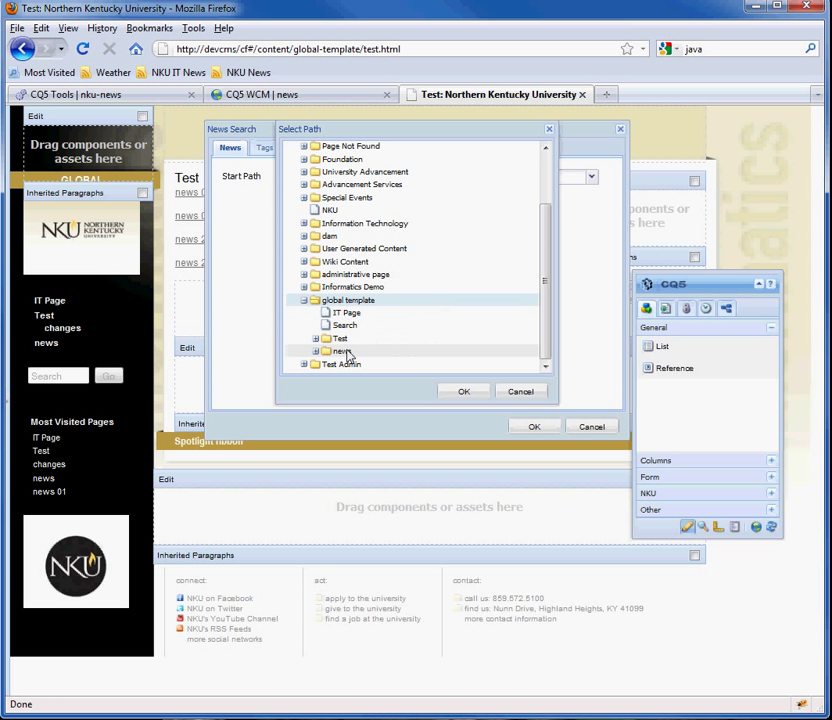
pyautogui.click(342, 351)
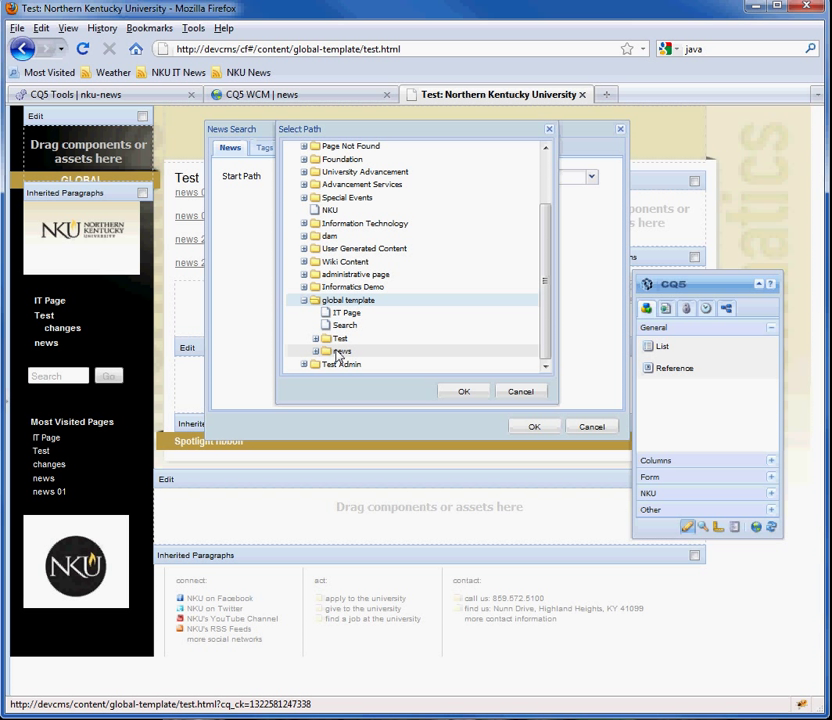
pyautogui.click(462, 393)
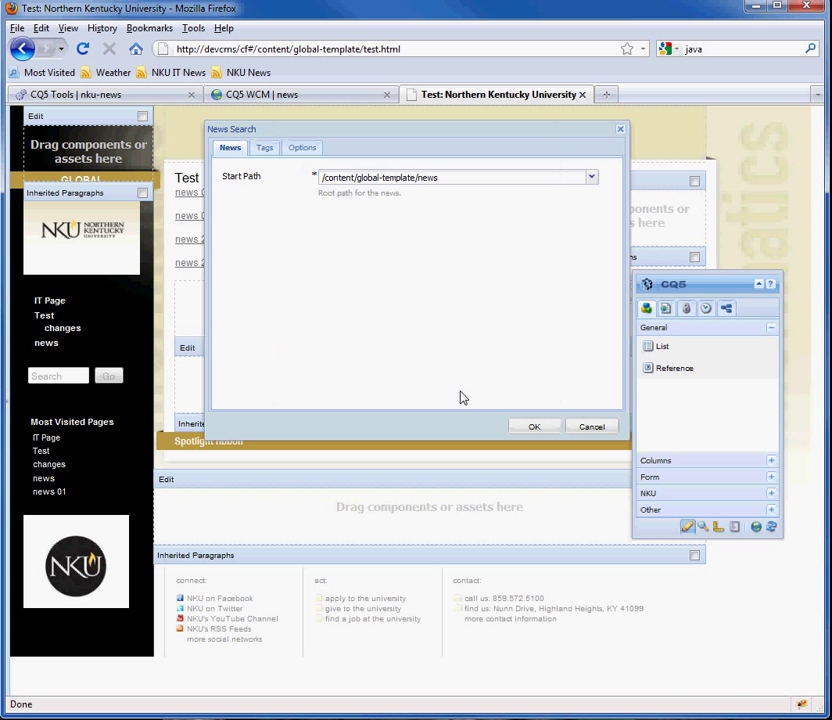
# Filter the news search by the President tag from the NKU News namespace and check the created-between date filter.
pyautogui.click(263, 149)
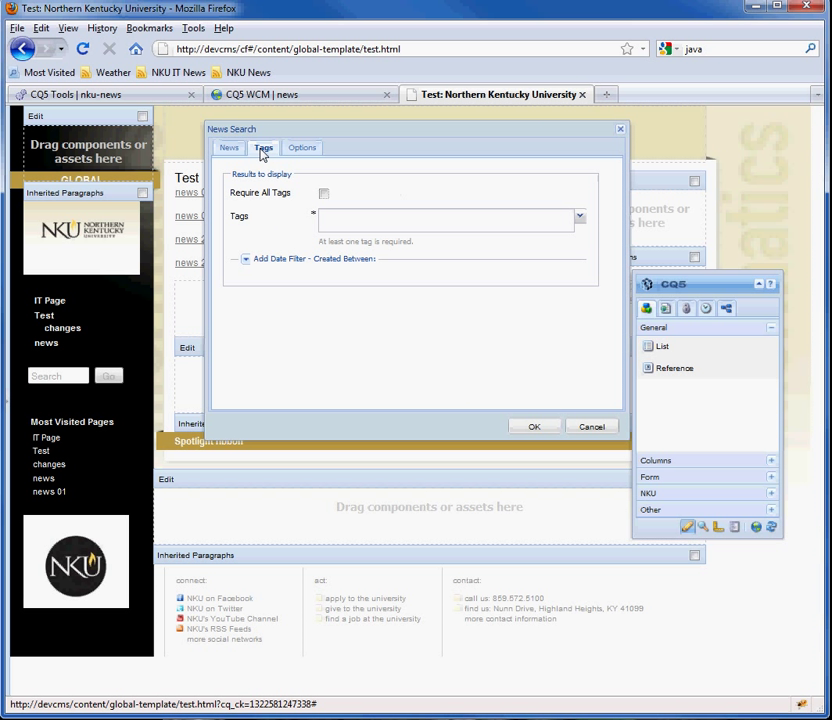
pyautogui.click(580, 217)
pyautogui.click(427, 247)
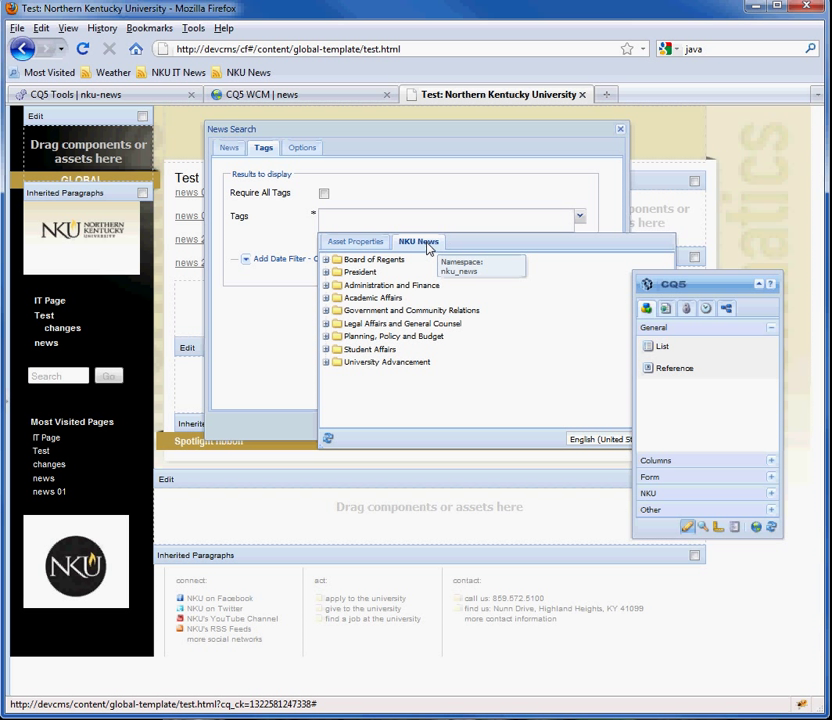
pyautogui.click(363, 275)
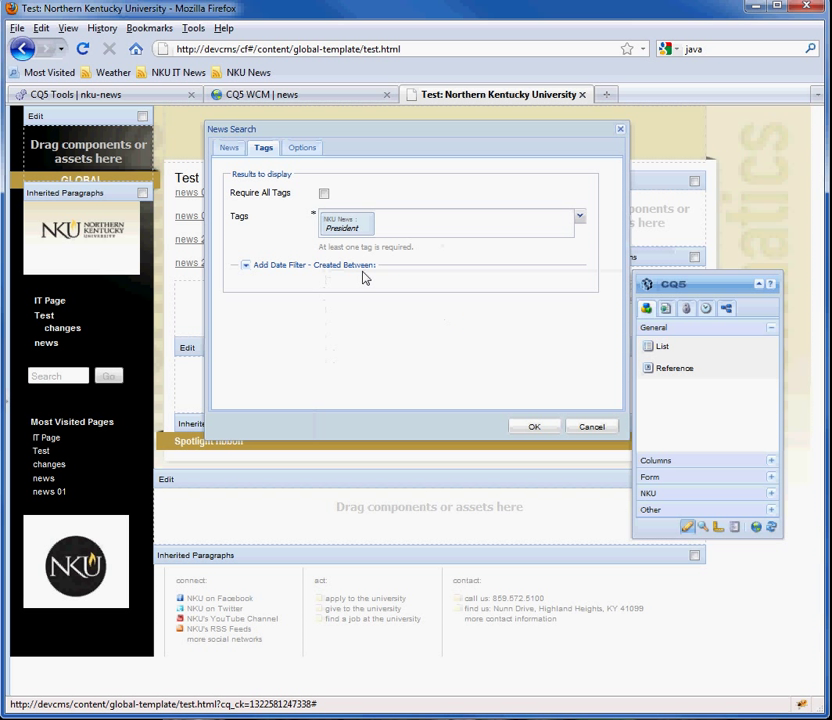
pyautogui.click(245, 267)
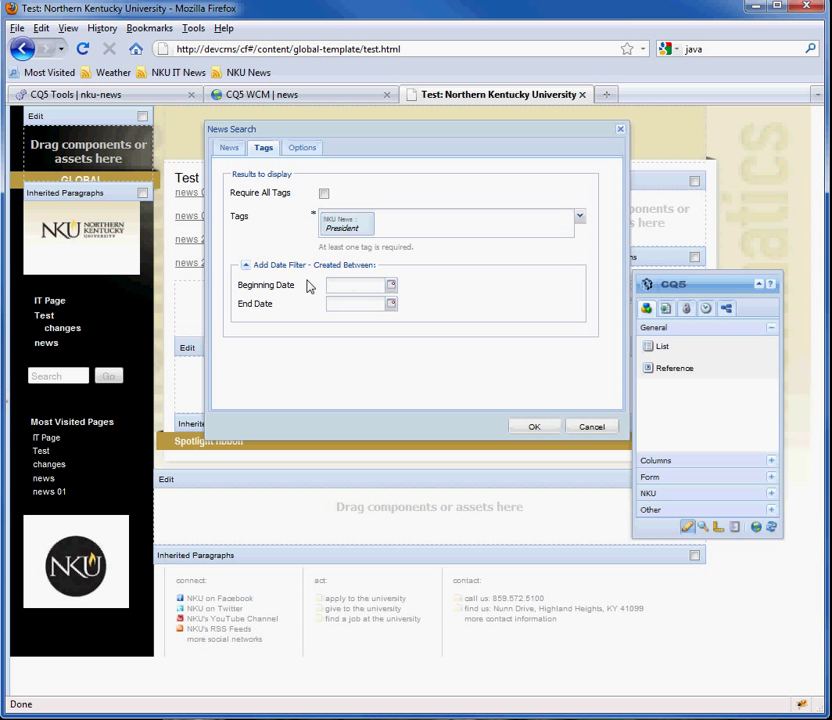
pyautogui.click(246, 268)
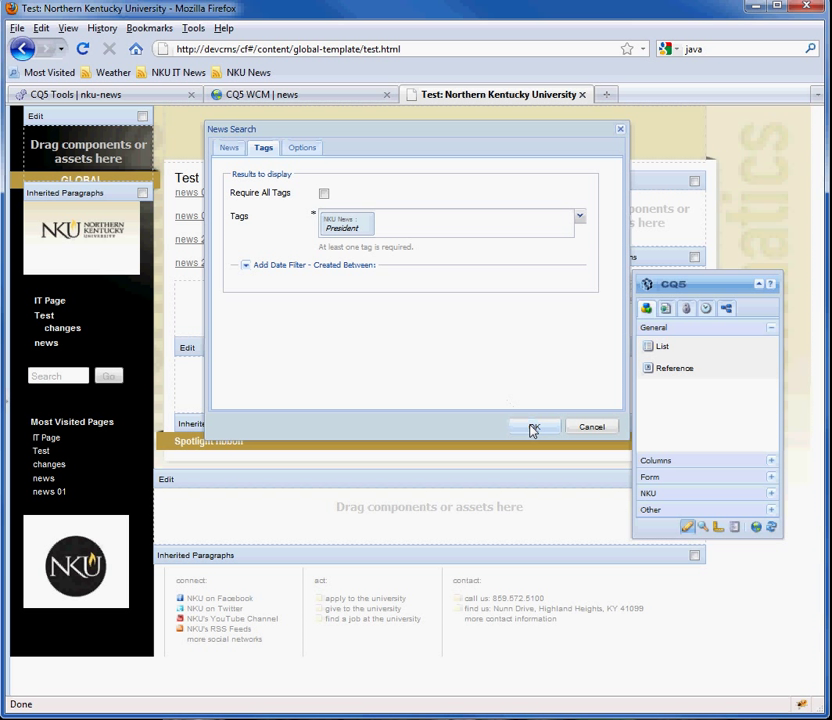
# Check the News Search component's ordering and class options, and save its settings.
pyautogui.click(296, 150)
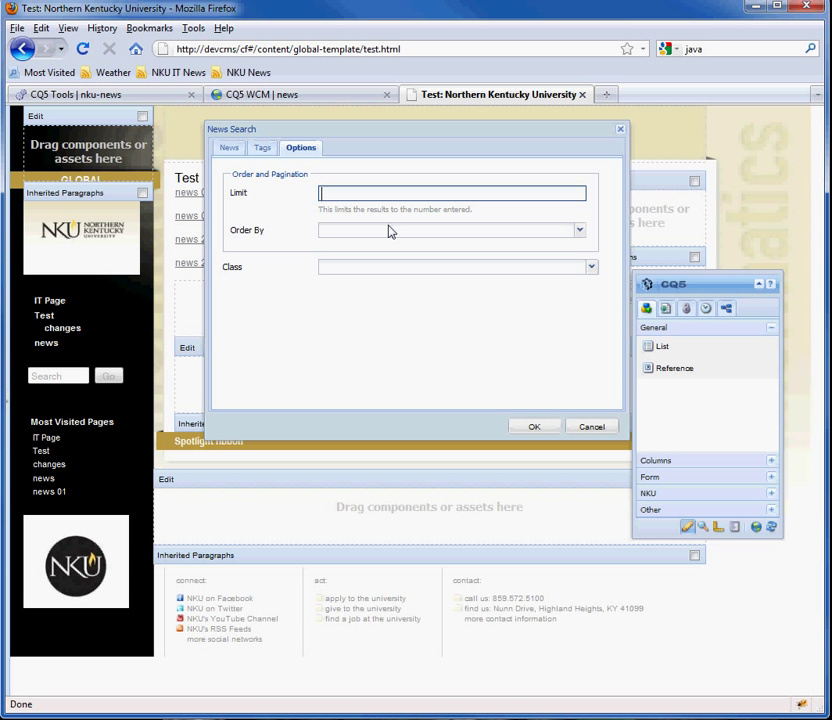
pyautogui.click(579, 232)
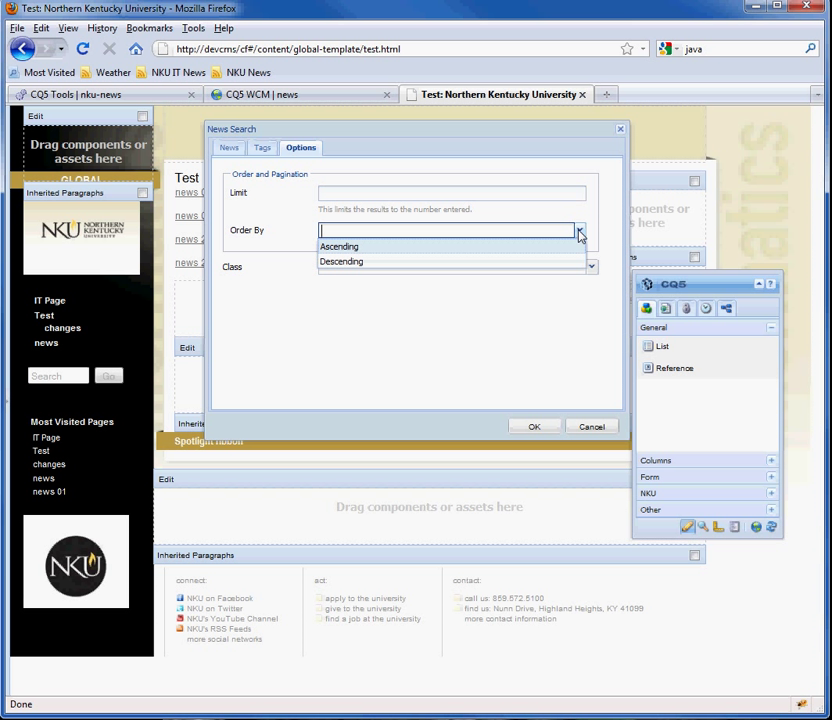
pyautogui.click(579, 232)
pyautogui.click(589, 268)
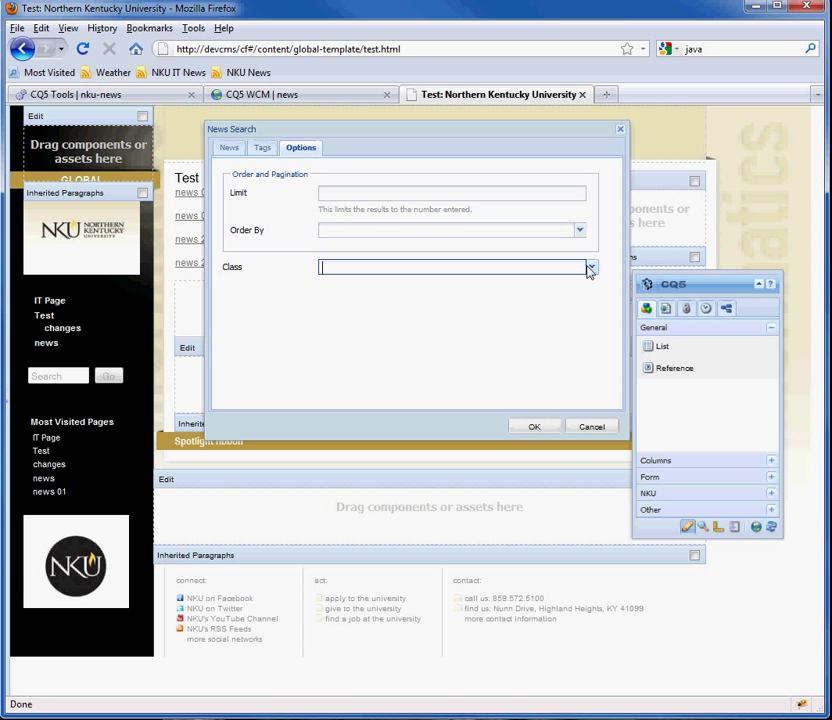
pyautogui.click(535, 428)
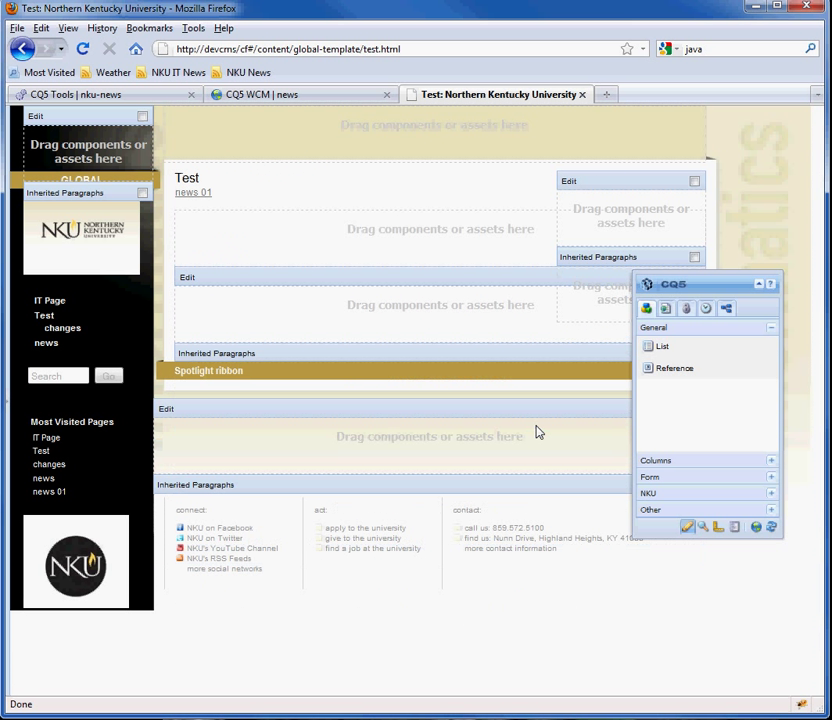